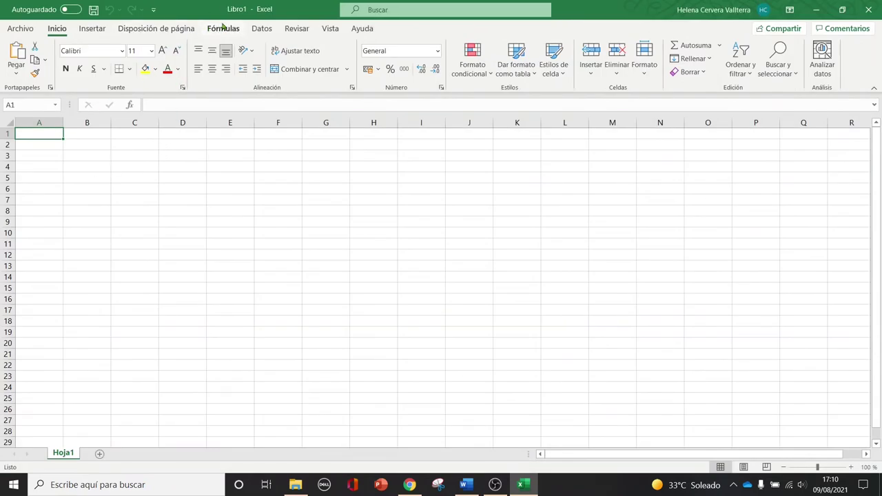
- Pick Cuadro de texto from the Texto group on the Insertar tab
left_click(94, 30)
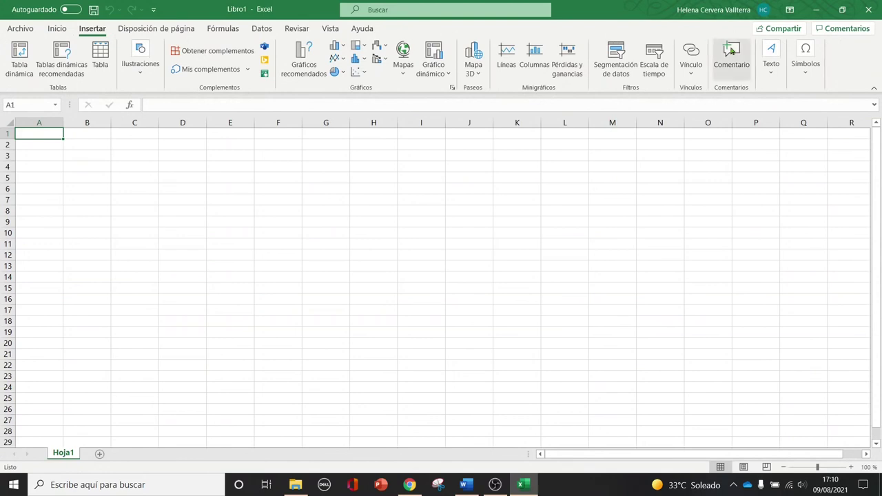
left_click(772, 58)
left_click(752, 118)
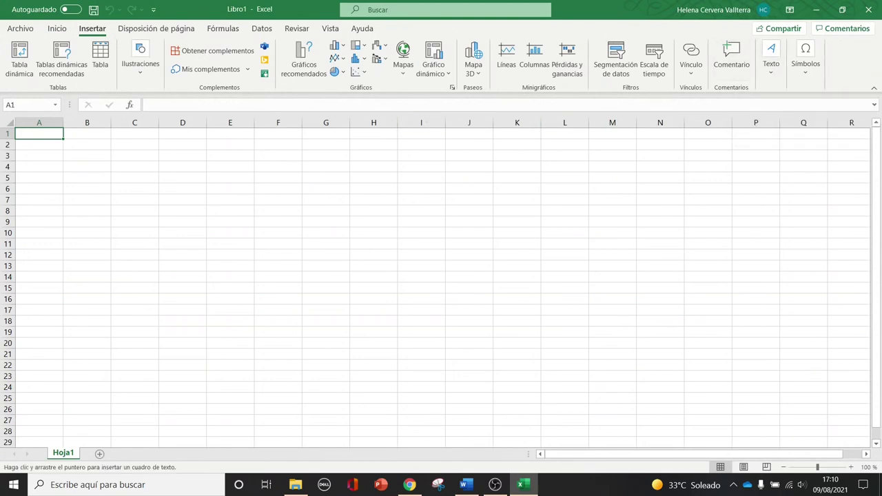
- Draw a text box over B2:Q21 reading 'Gracias' at font size 120
left_click_drag(70, 140, 824, 353)
type("Gracias")
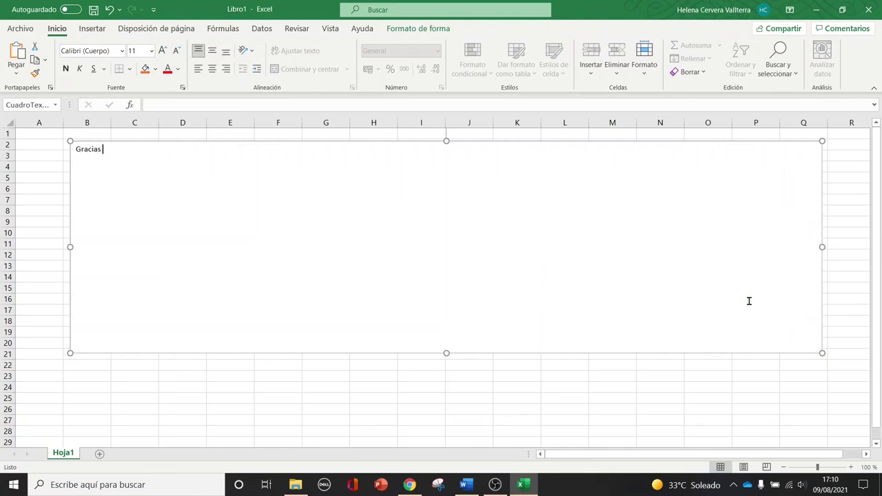
key("ctrl+a")
left_click(141, 50)
type("1")
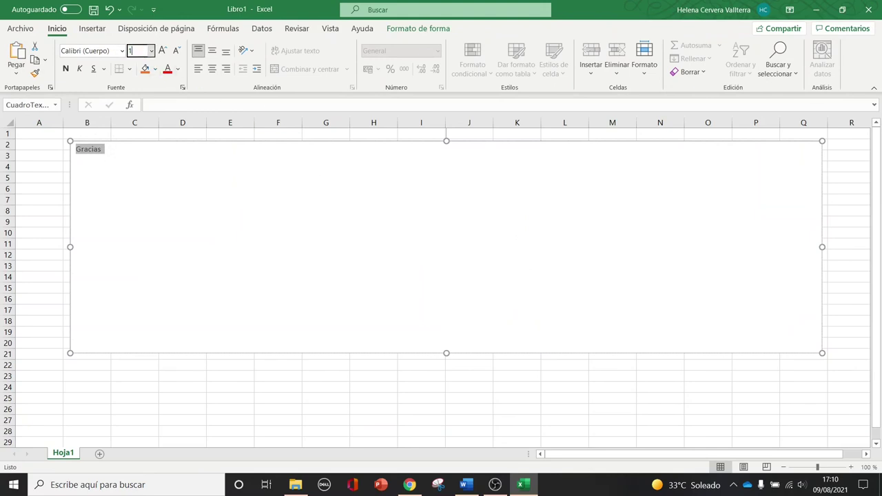
key("Return")
- Set 'Gracias' in the Andovine font
left_click(107, 52)
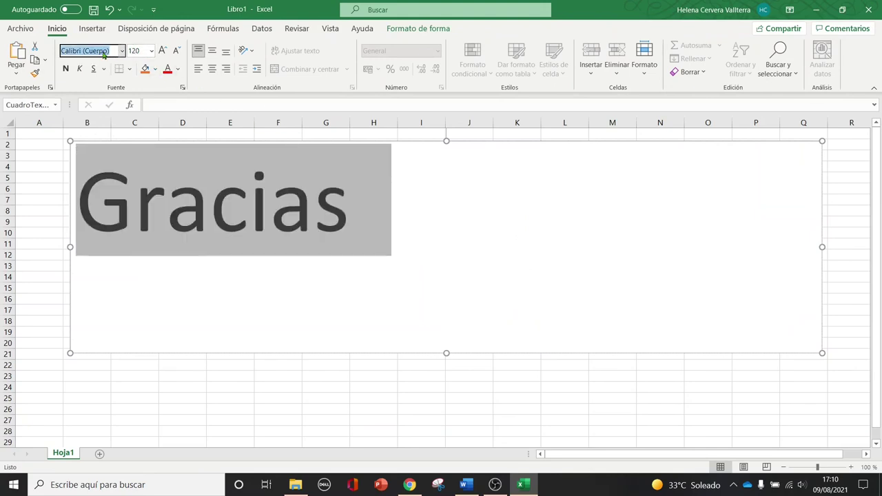
type("Andovine")
left_click(122, 50)
left_click(101, 285)
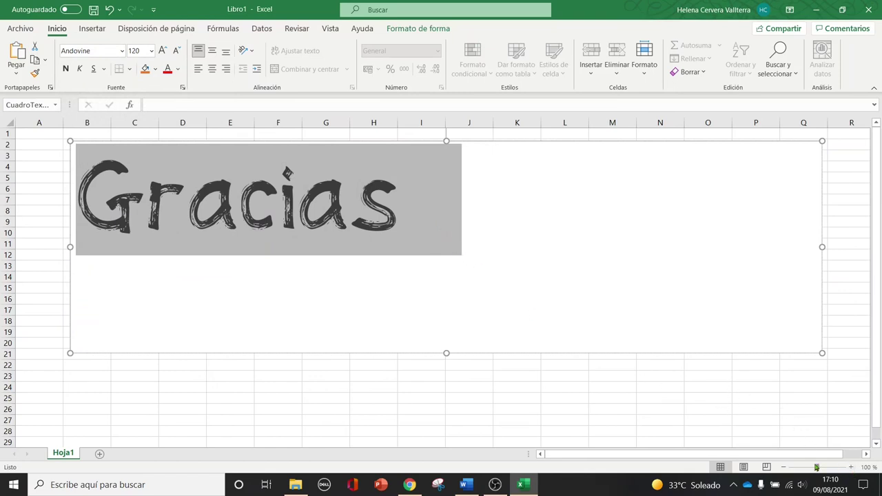
- Zoom out and raise the Gracias font size to 300
left_click_drag(817, 469, 808, 469)
scroll(559, 362, "down", 1, "ctrl")
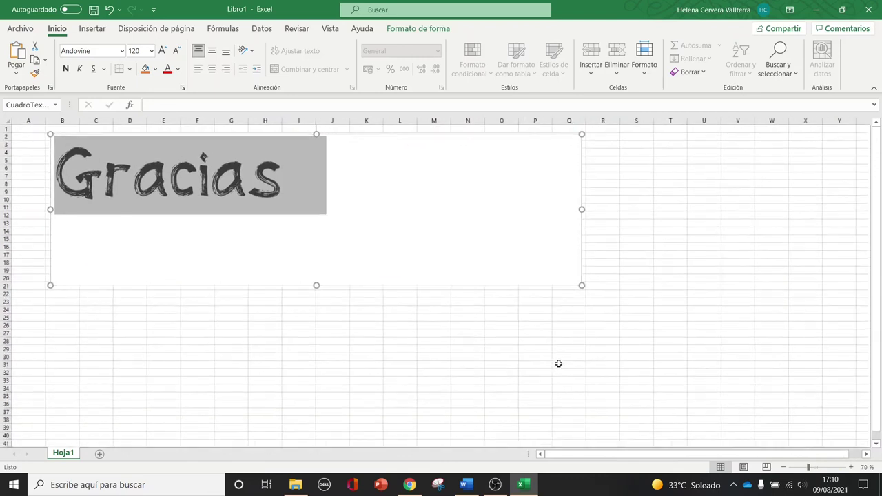
scroll(540, 354, "down", 2, "ctrl")
left_click(519, 330)
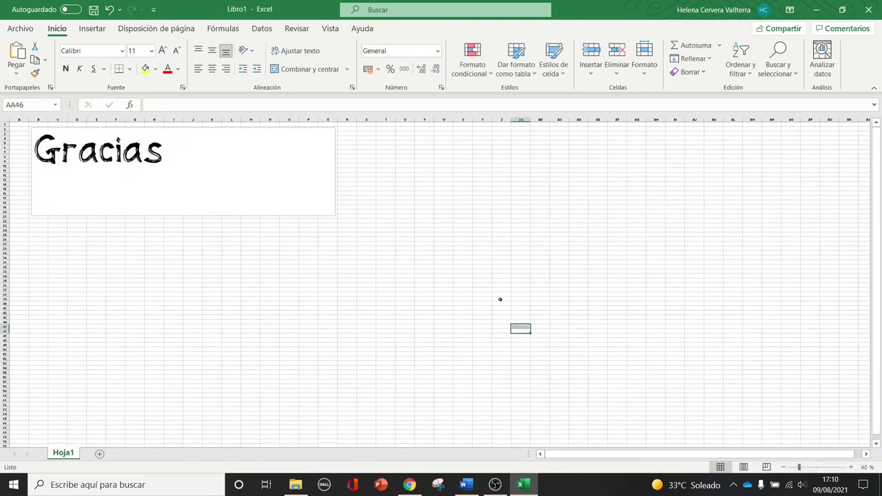
left_click(217, 145)
left_click(349, 272)
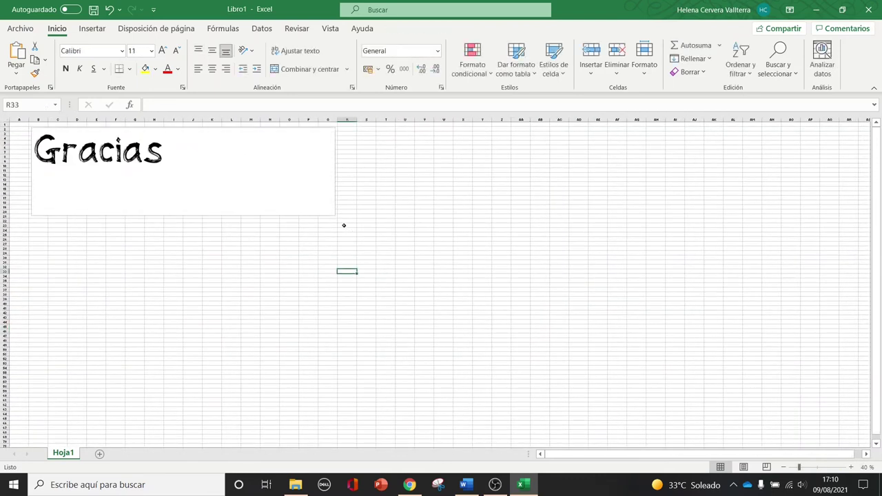
left_click(309, 205)
left_click(163, 50)
left_click(162, 51)
left_click(162, 51)
left_click(163, 51)
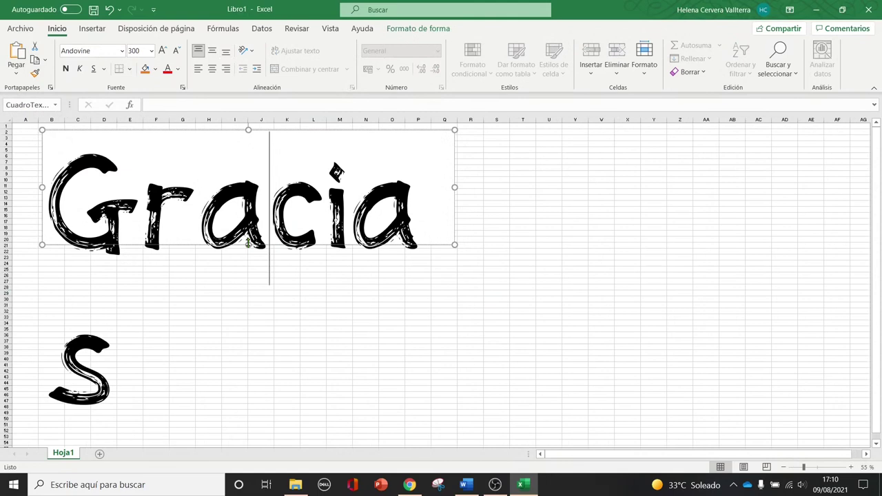
- Widen and heighten the text box so Gracias fits on one line
left_click_drag(248, 244, 260, 274)
left_click_drag(455, 200, 559, 208)
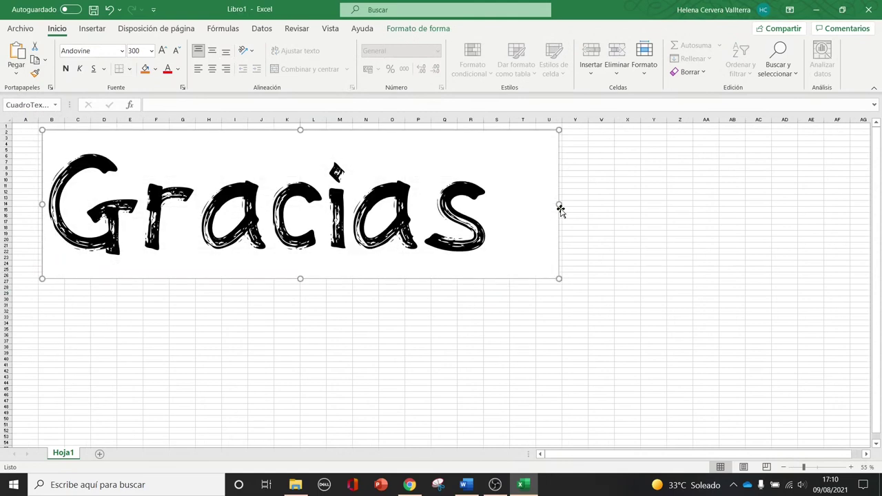
left_click_drag(300, 279, 300, 288)
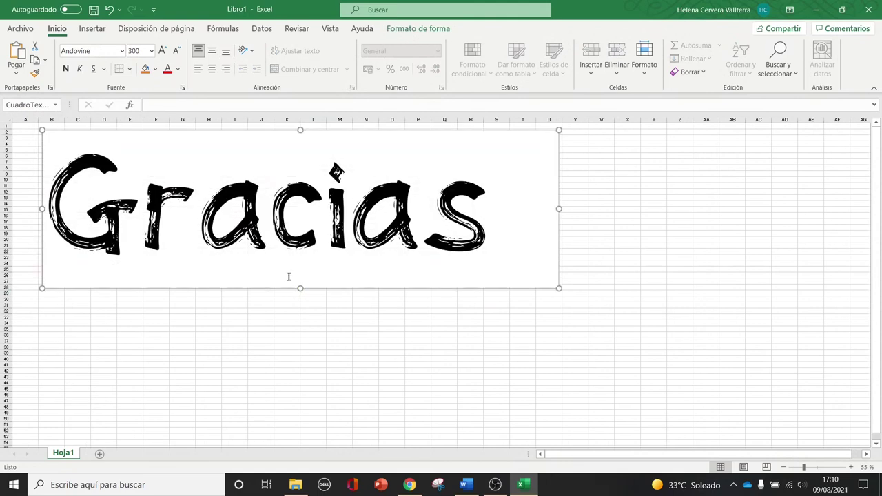
- Switch the page orientation to Horizontal (landscape)
left_click(155, 27)
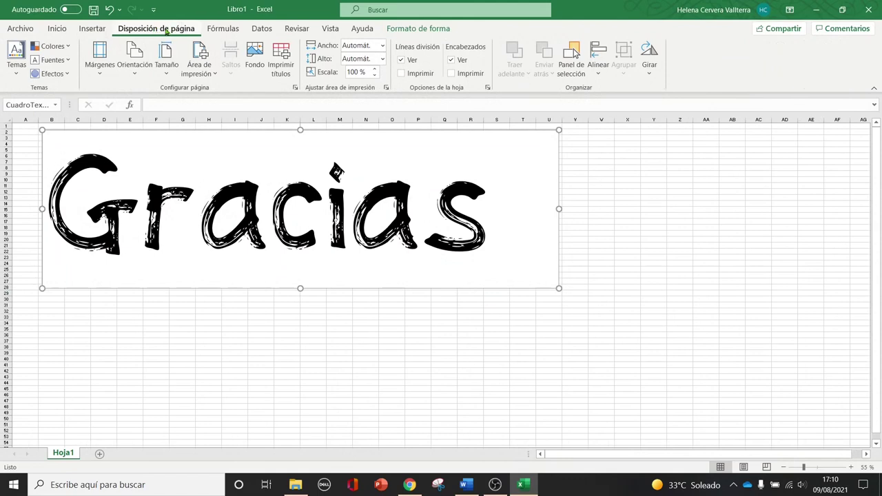
left_click(138, 72)
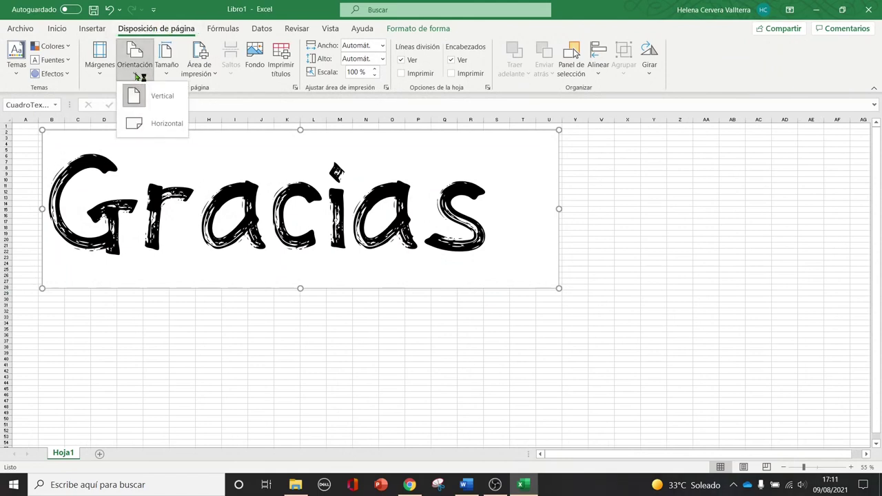
left_click(138, 69)
left_click(100, 59)
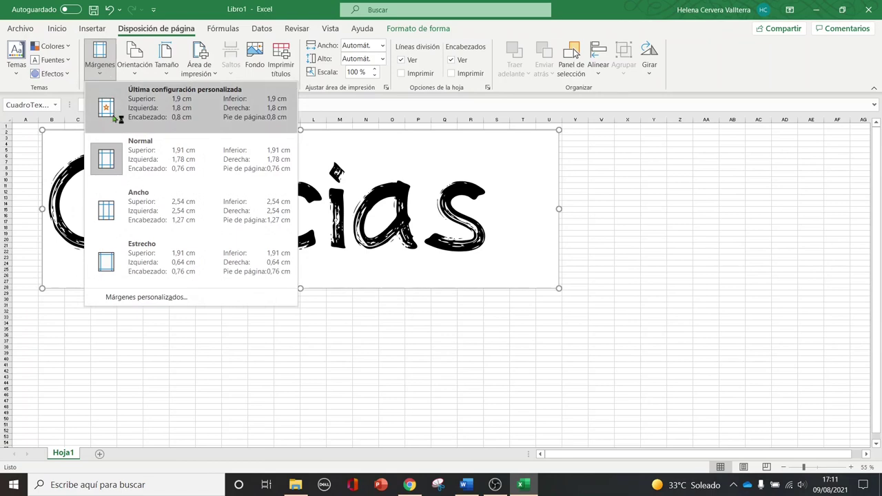
left_click(138, 70)
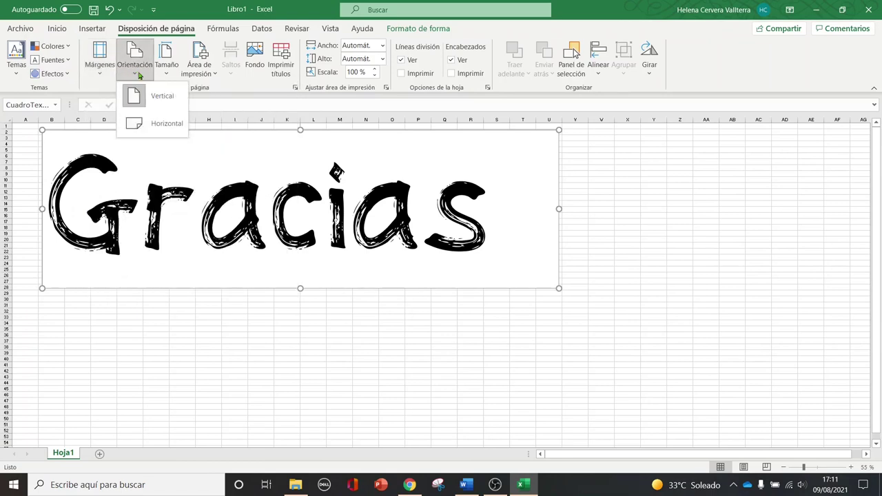
left_click(155, 124)
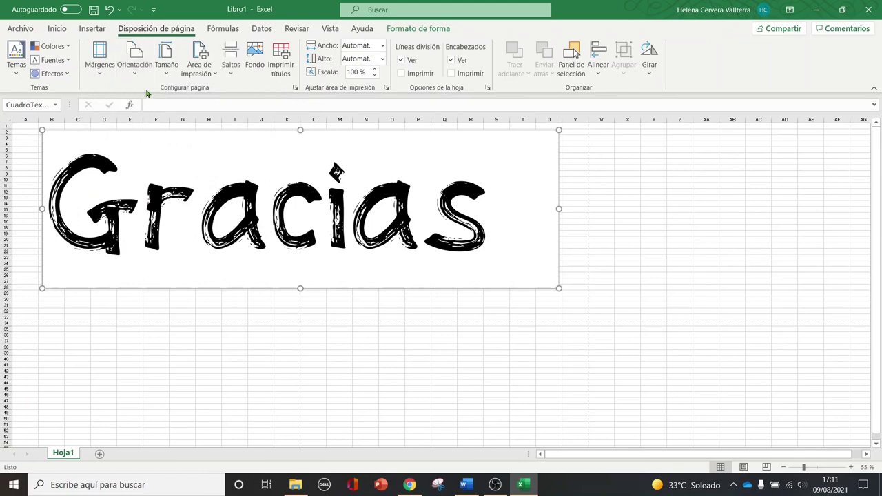
- Apply the Estrecho (narrow) margin preset
left_click(104, 79)
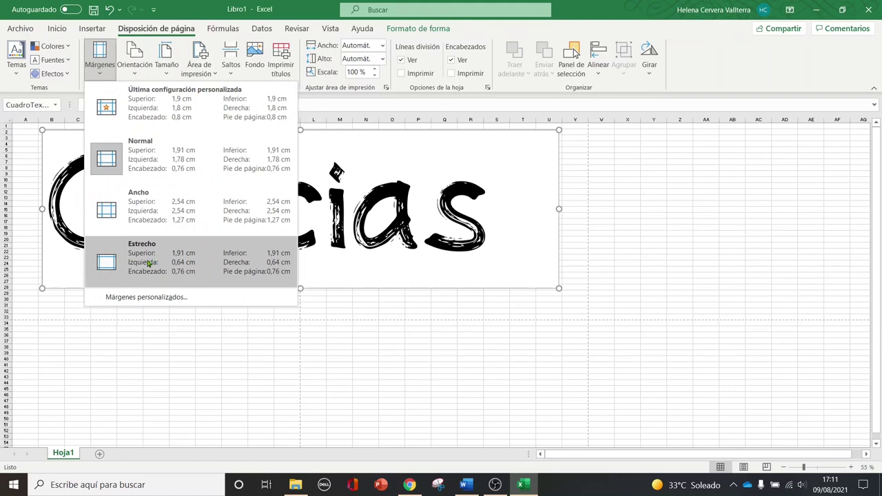
left_click(143, 271)
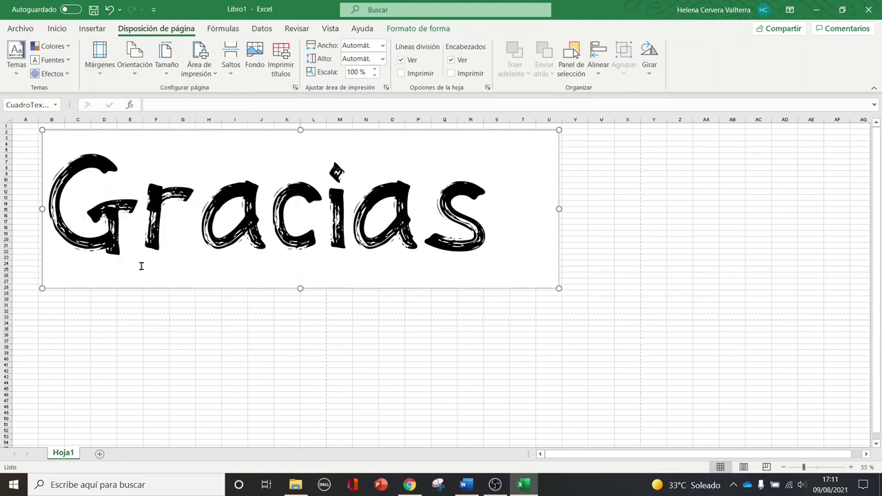
left_click(475, 365)
left_click(501, 275)
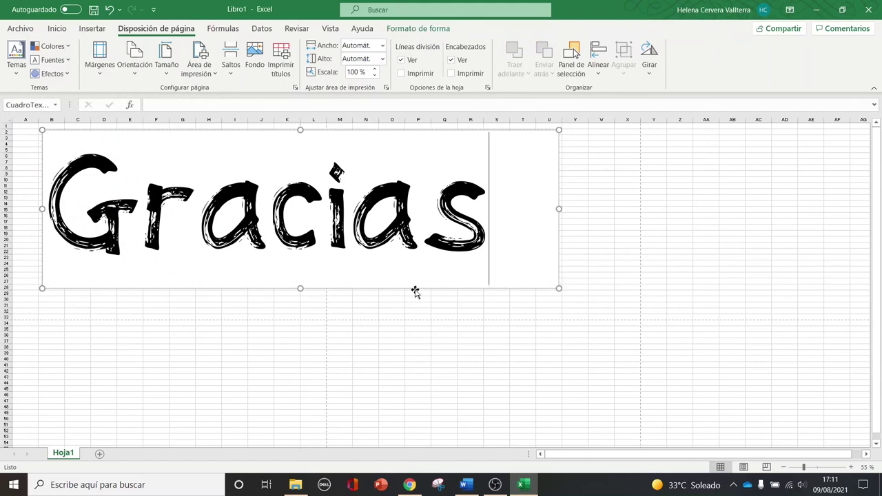
- Shift the Gracias box slightly right and down, and remove its outline and fill
left_click_drag(415, 292, 417, 292)
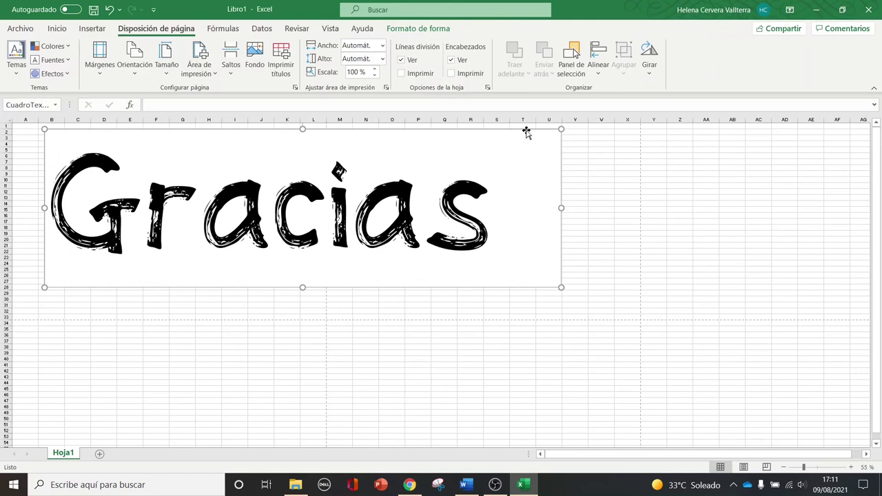
left_click_drag(526, 131, 536, 137)
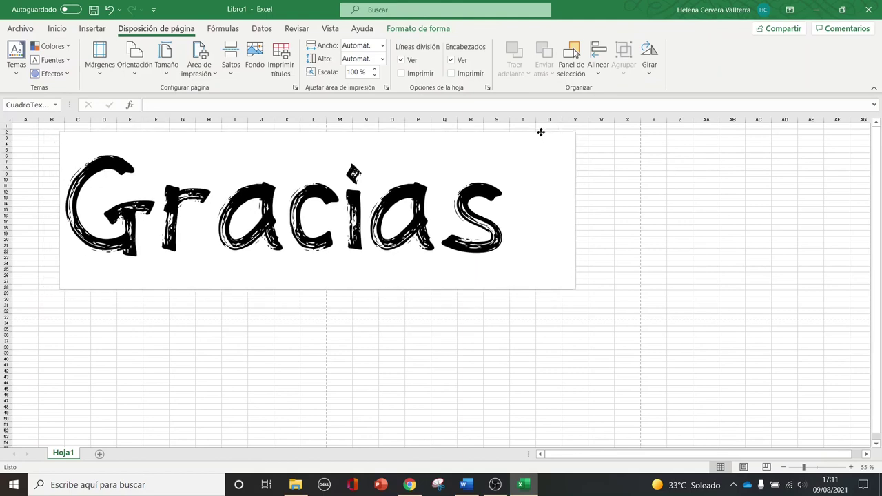
left_click(420, 29)
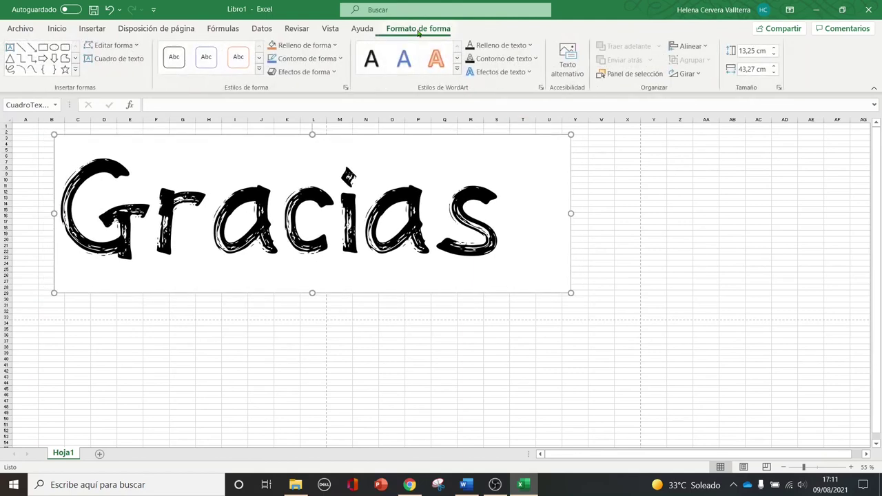
left_click(304, 61)
left_click(313, 200)
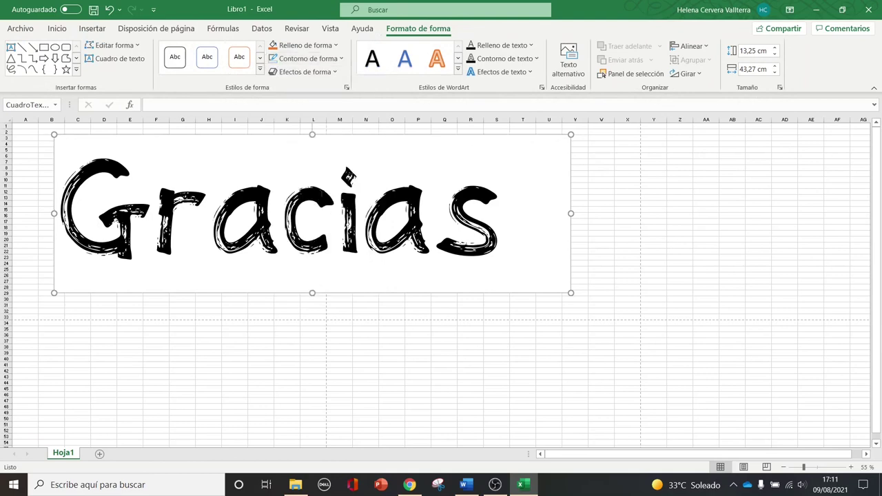
left_click(328, 46)
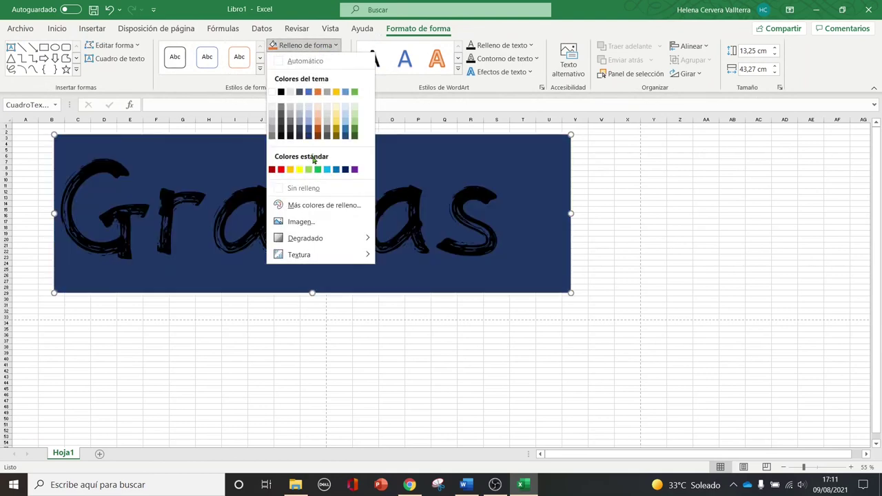
left_click(314, 188)
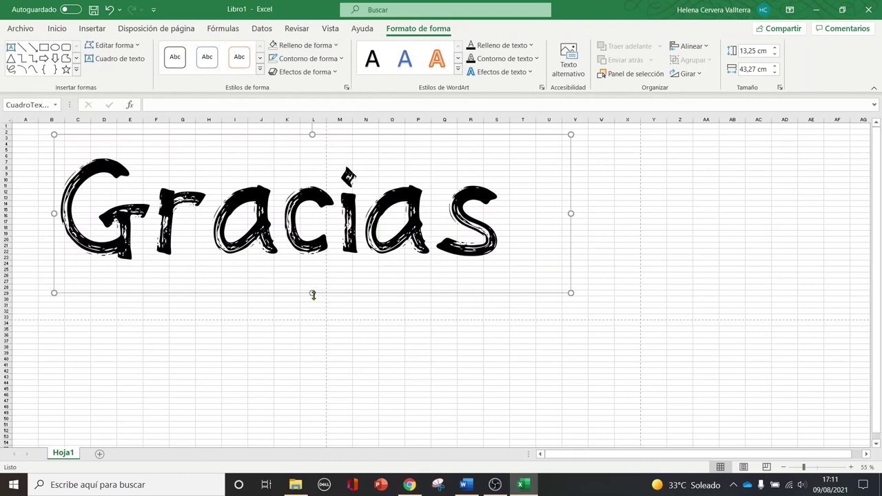
- Bring Gracias to size 250 and apply Centrar and Alinear en el medio
left_click(52, 30)
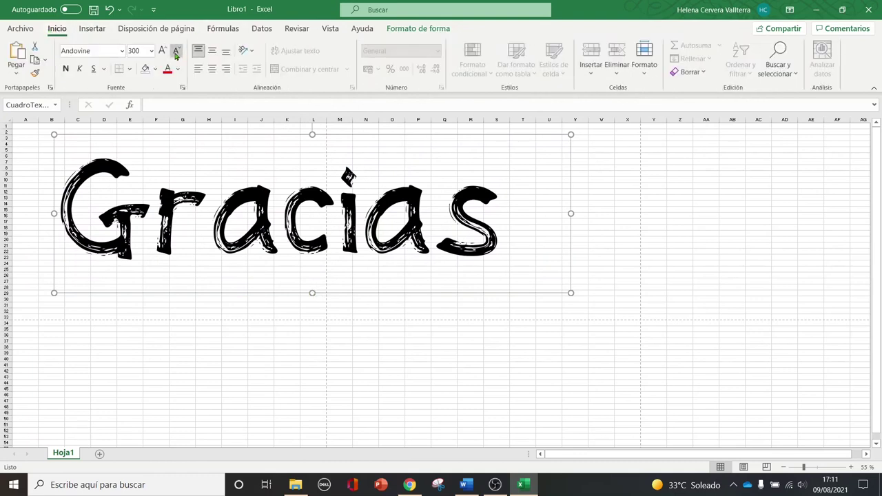
left_click(176, 55)
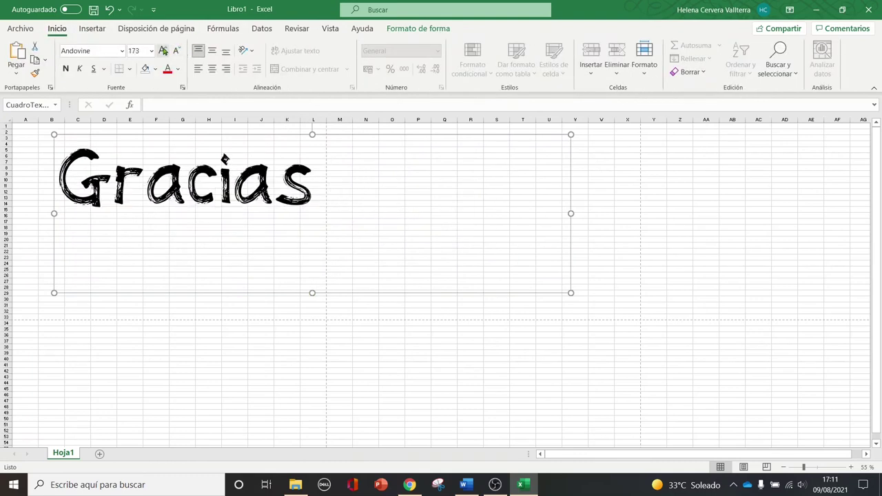
left_click(162, 51)
left_click(162, 50)
left_click(212, 70)
left_click(211, 51)
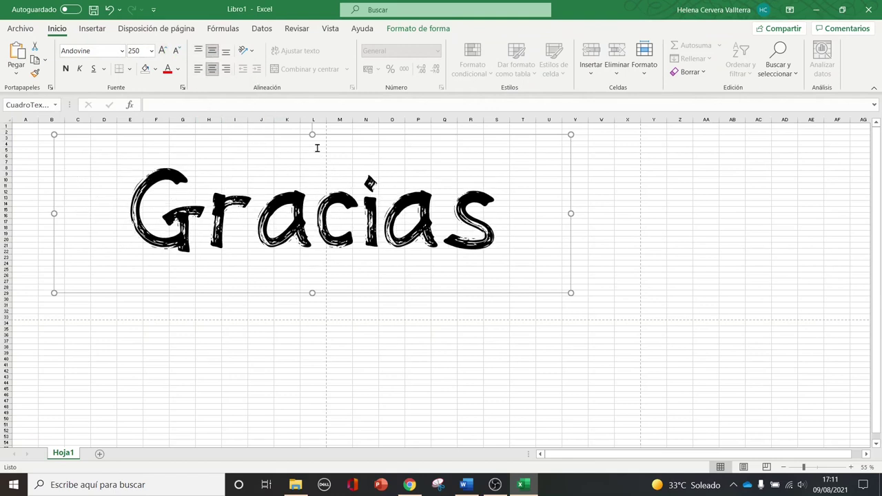
- Lower the box's top edge to fit Gracias, then move the box down the sheet
left_click_drag(313, 134, 312, 200)
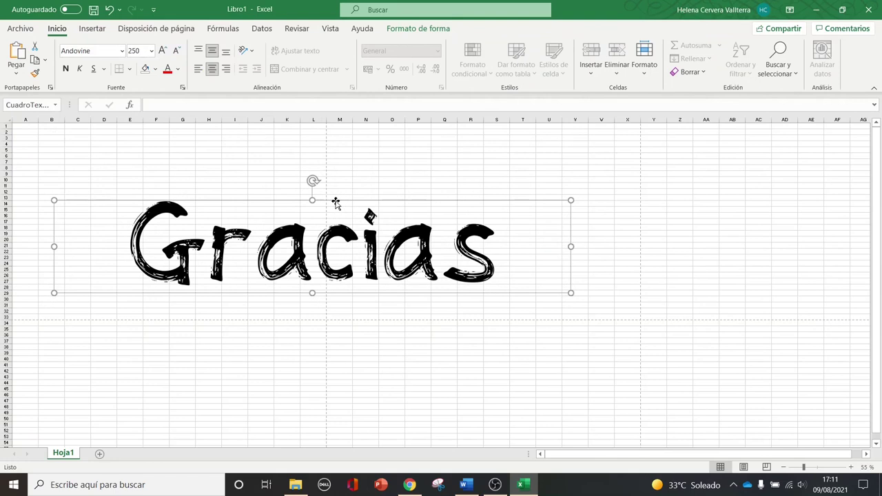
scroll(410, 216, "down", 1)
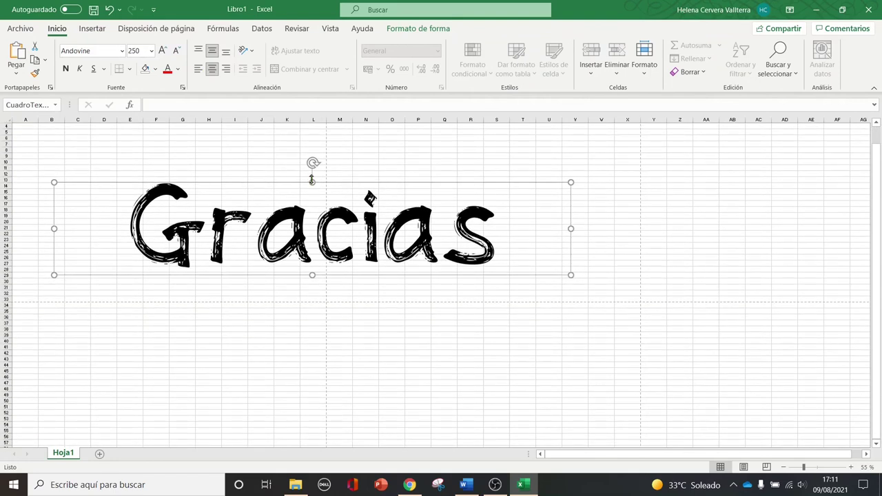
mouse_move(317, 182)
left_mouse_down()
mouse_move(323, 102)
mouse_move(313, 103)
left_mouse_up()
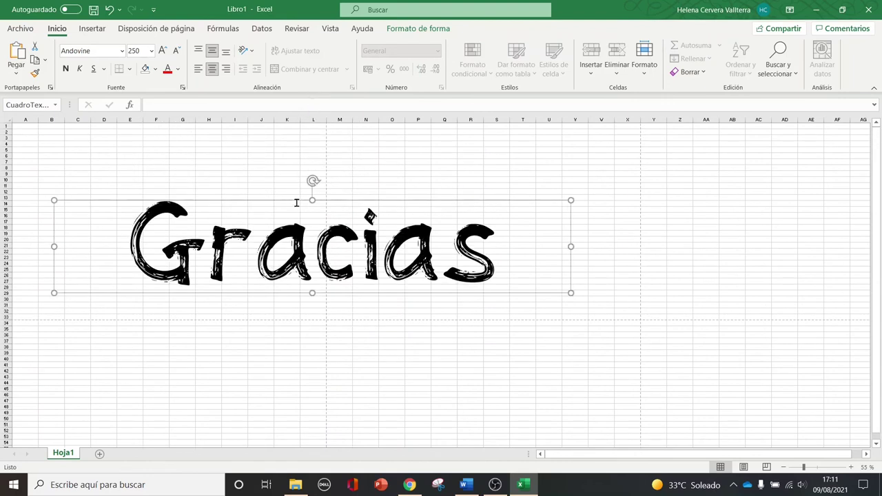
mouse_move(298, 200)
left_mouse_down()
mouse_move(304, 125)
mouse_move(310, 316)
left_mouse_up()
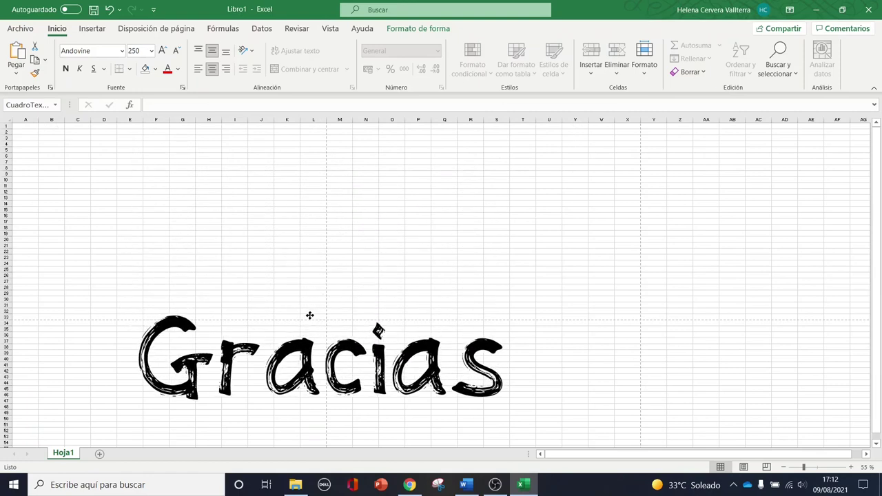
scroll(350, 284, "down", 2, "ctrl")
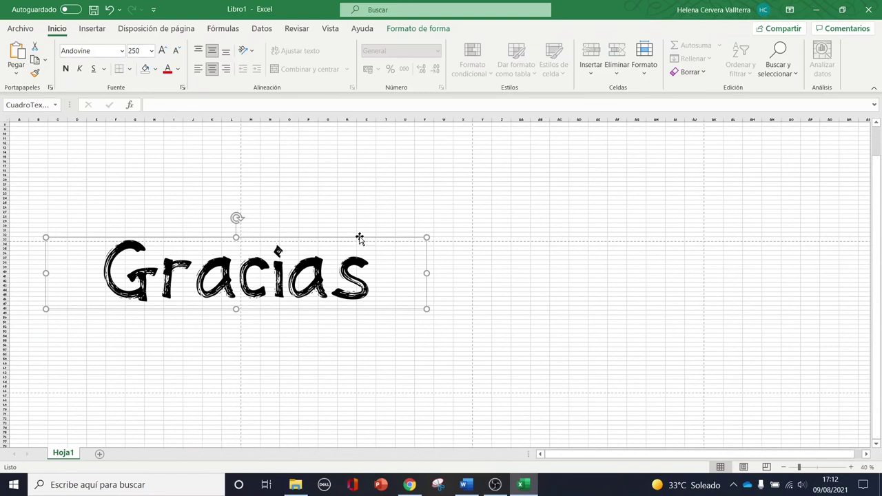
- Ctrl-drag a copy of Gracias just below the original, undoing one extra copy
left_click_drag(362, 241, 365, 310, "ctrl")
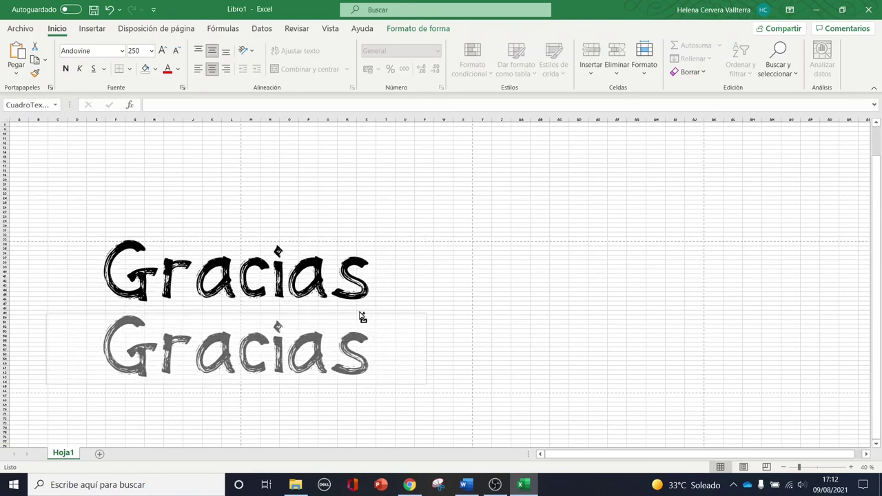
mouse_move(364, 310)
left_mouse_down("ctrl")
mouse_move(382, 292)
mouse_move(378, 329)
left_mouse_up("ctrl")
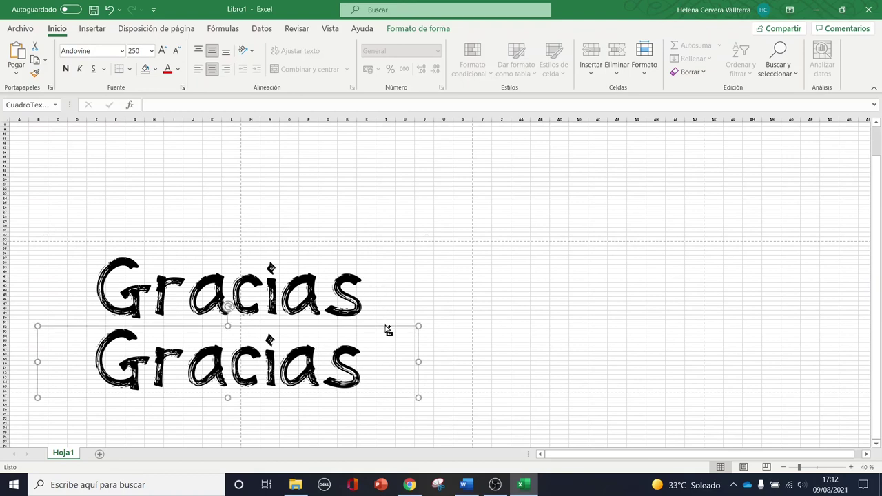
left_click_drag(383, 324, 393, 298, "ctrl")
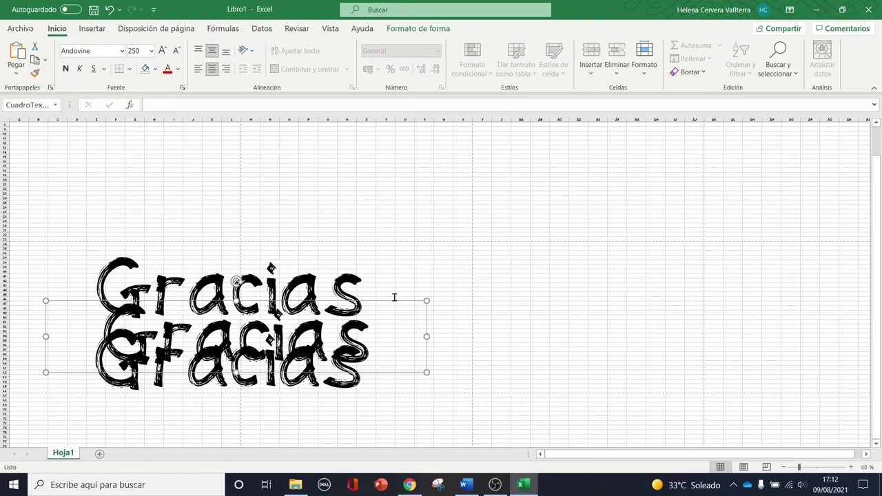
key("ctrl+z")
- Retype the lower copy as 'Hasta el infinito y más allá' and shrink it to size 100
double_click(307, 360)
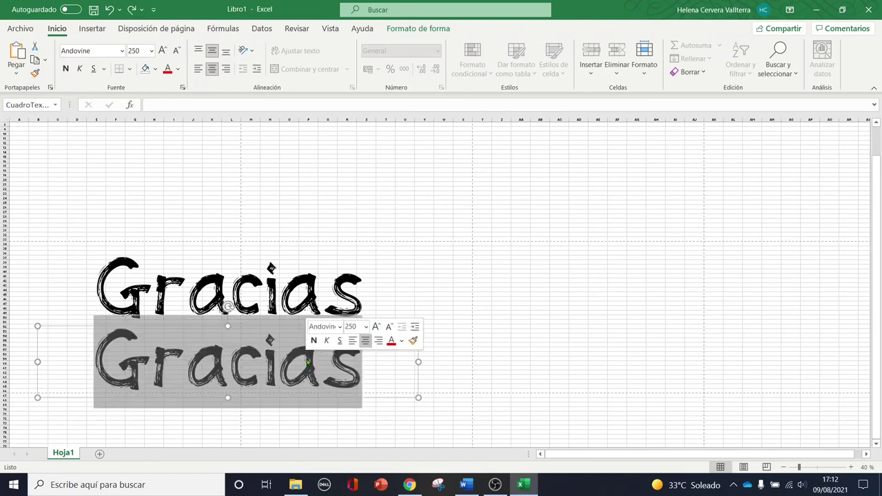
type("H")
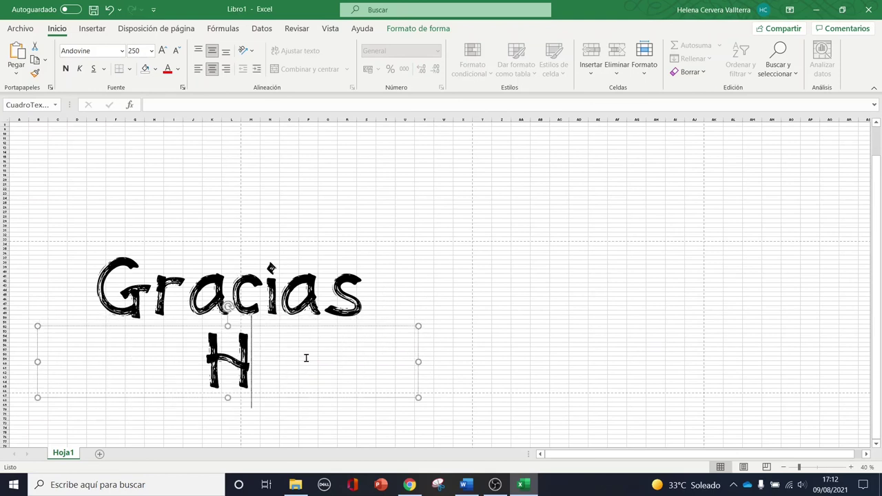
type("asta el infinito y más allá")
key("ctrl+e")
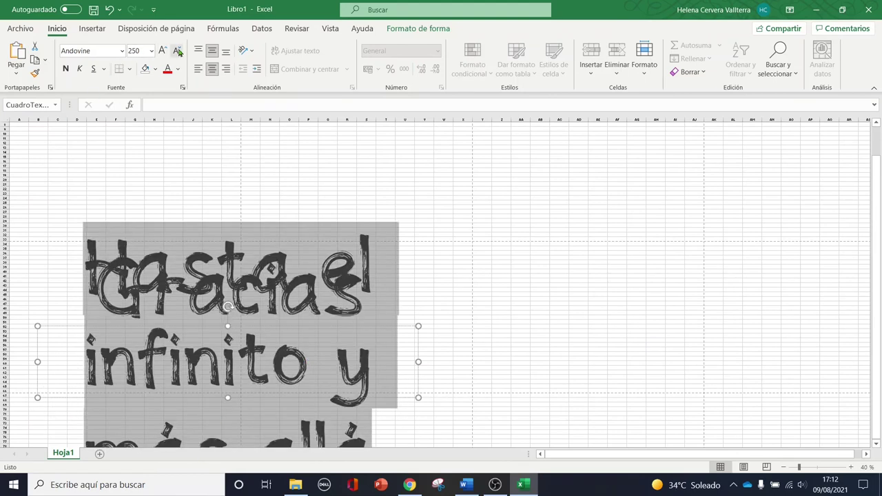
left_click(178, 52)
left_click(178, 52)
left_click(178, 52)
left_click(178, 52)
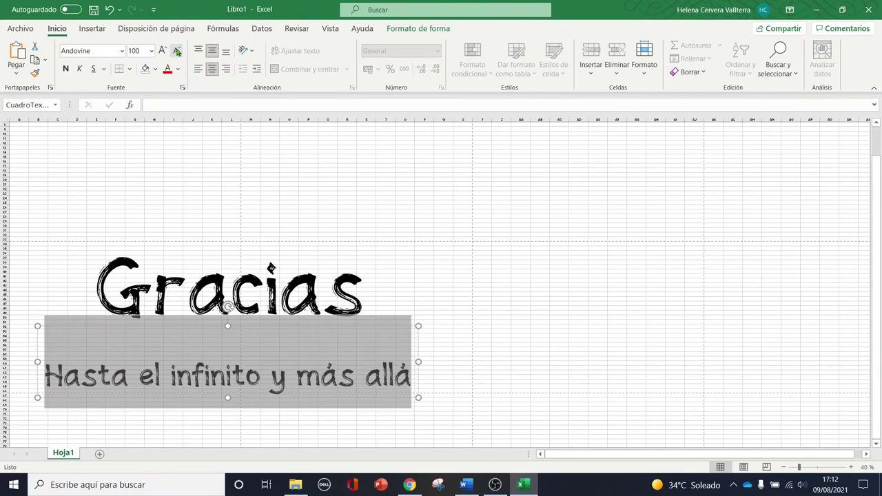
- Stretch the lower box wider on both sides and set the phrase in Modern Love
left_click_drag(418, 361, 472, 361)
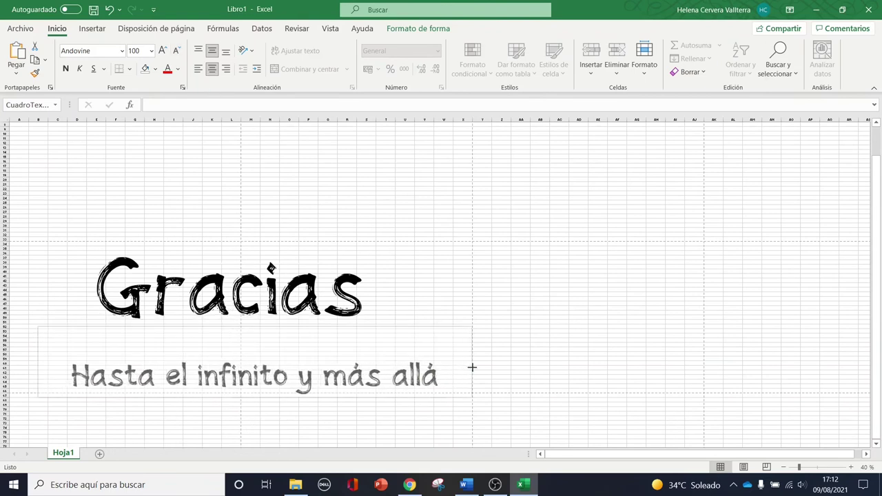
left_click_drag(38, 363, 10, 362)
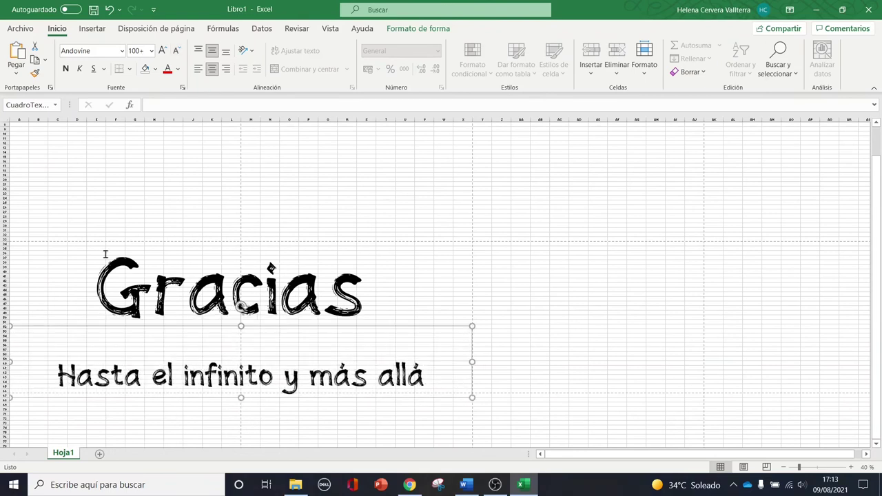
left_click(110, 51)
type("Modern L")
key("Return")
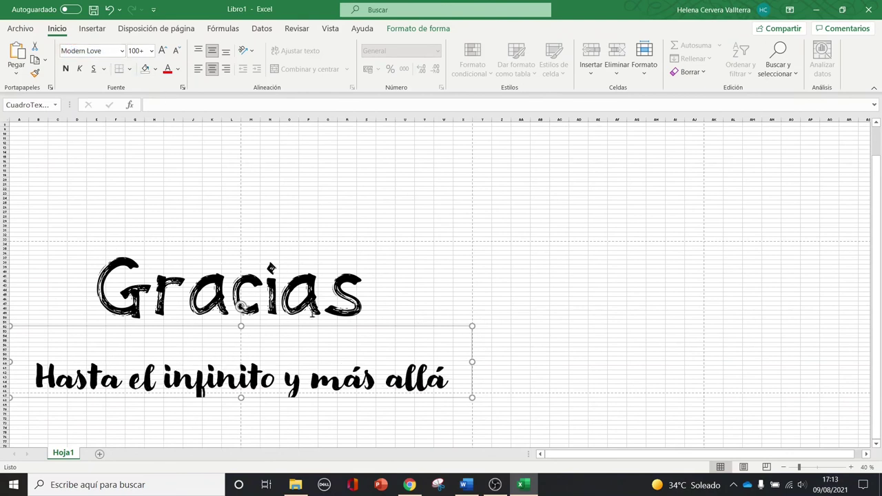
left_click_drag(247, 328, 243, 309)
left_click(577, 264)
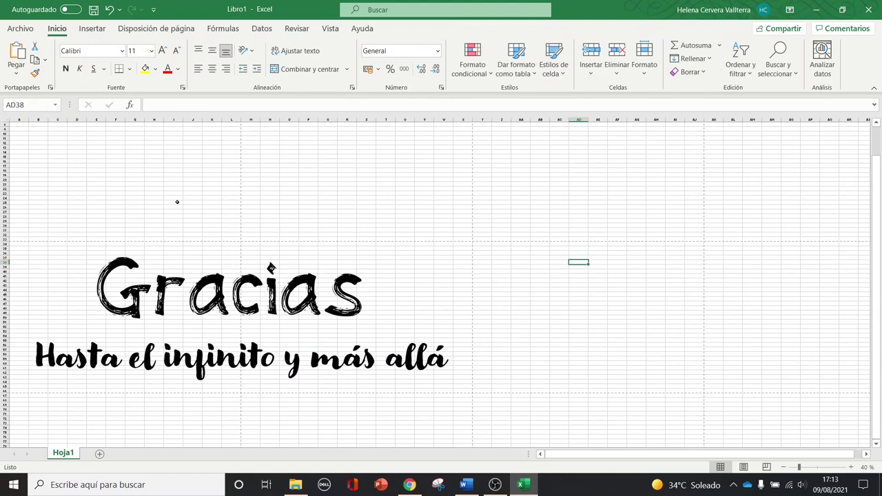
left_click(28, 30)
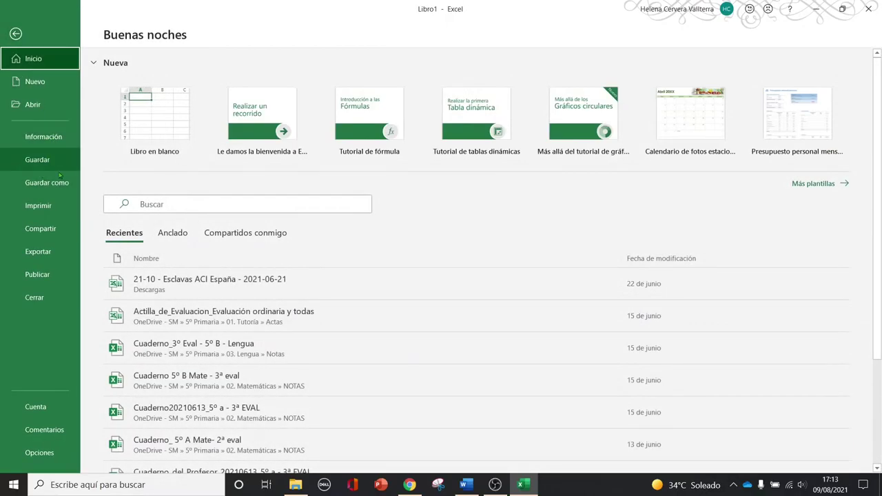
left_click(47, 208)
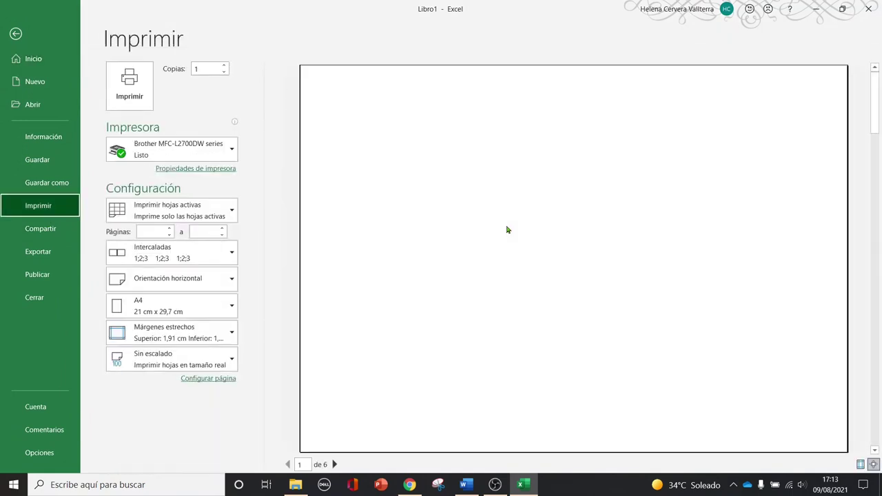
left_click(334, 465)
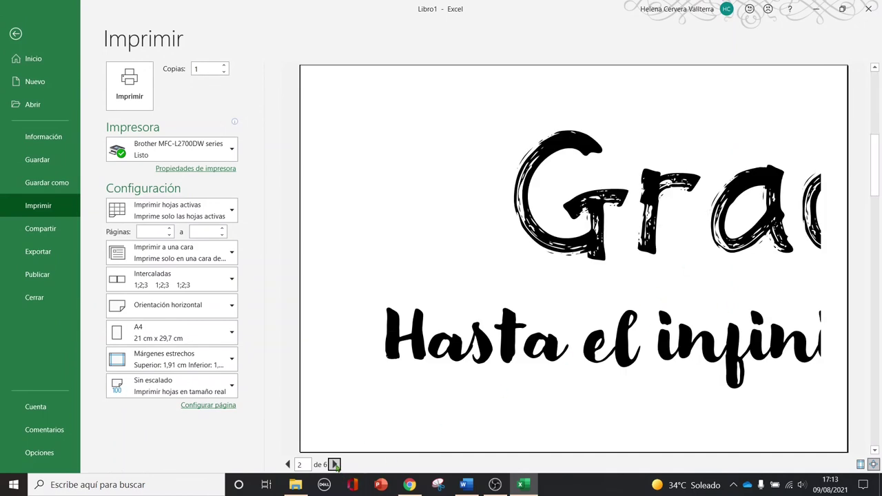
left_click(335, 465)
left_click(334, 464)
left_click(334, 464)
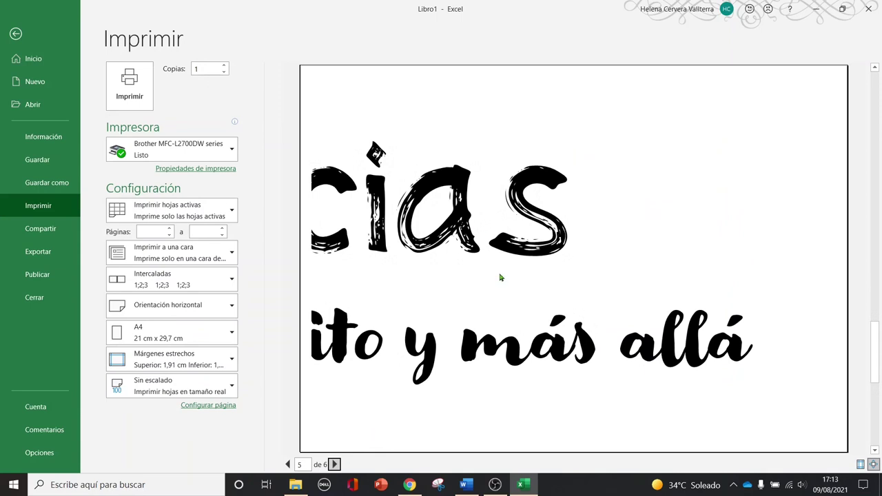
left_click(15, 37)
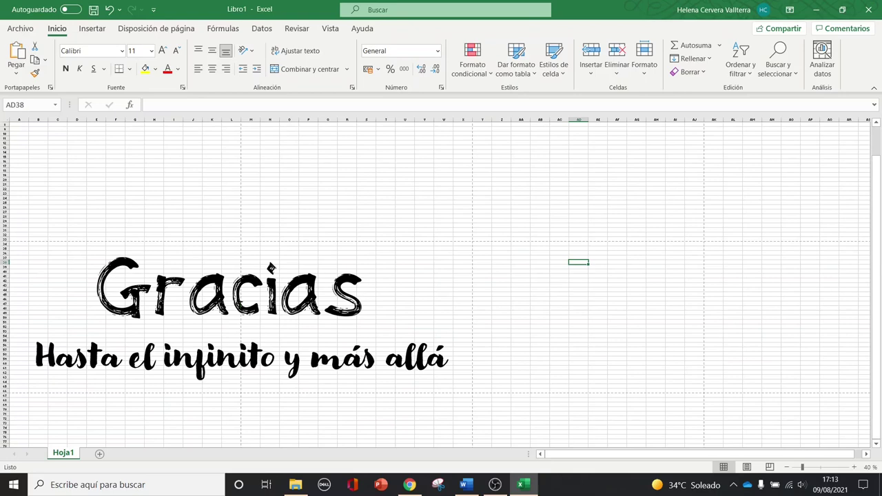
mouse_move(496, 486)
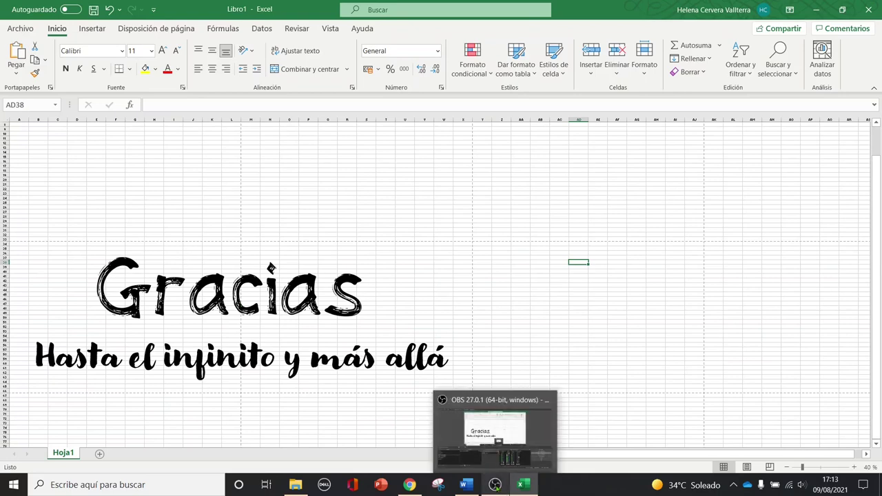